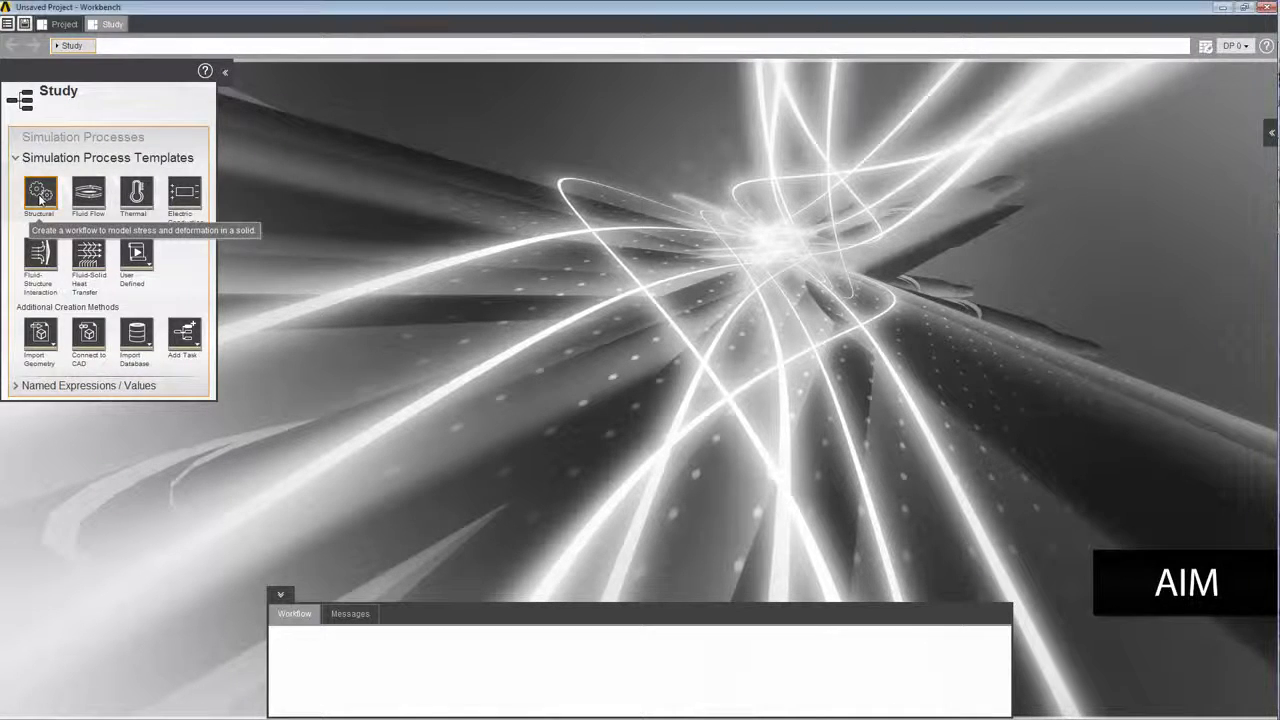
# Create a structural simulation process from the template, with newly defined geometry and the Modal calculation type.
pyautogui.click(40, 195)
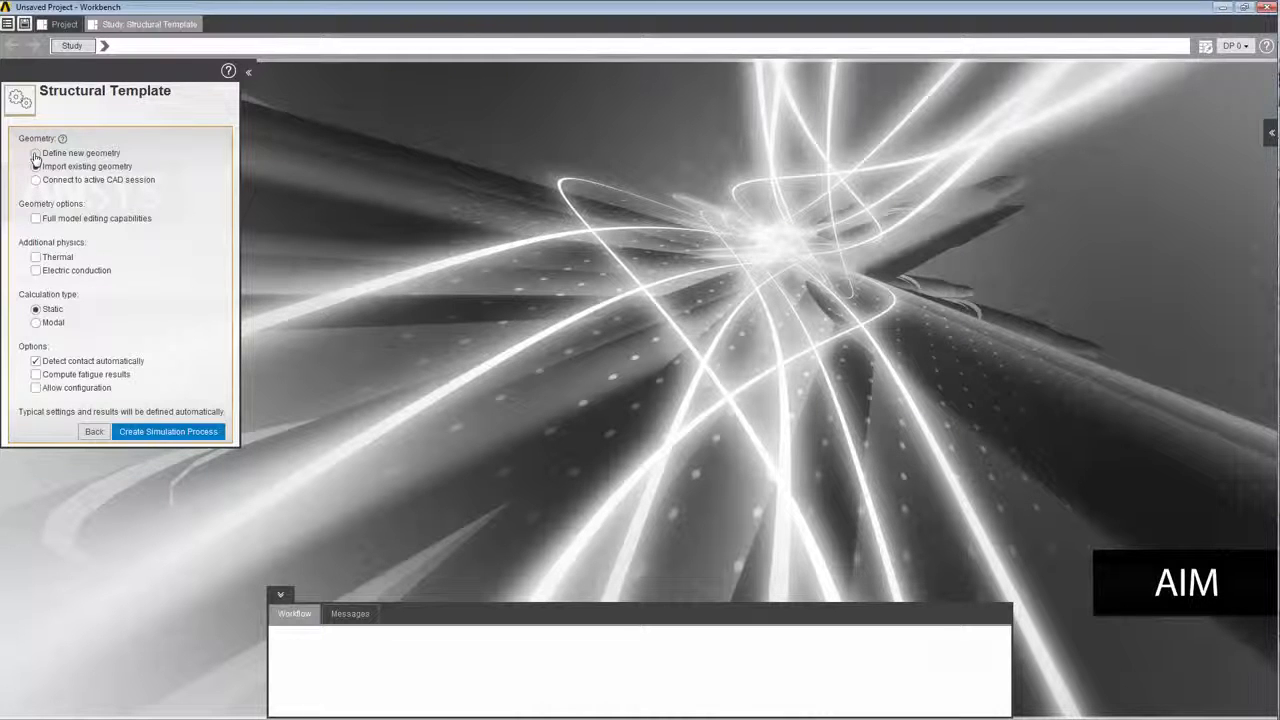
pyautogui.click(36, 155)
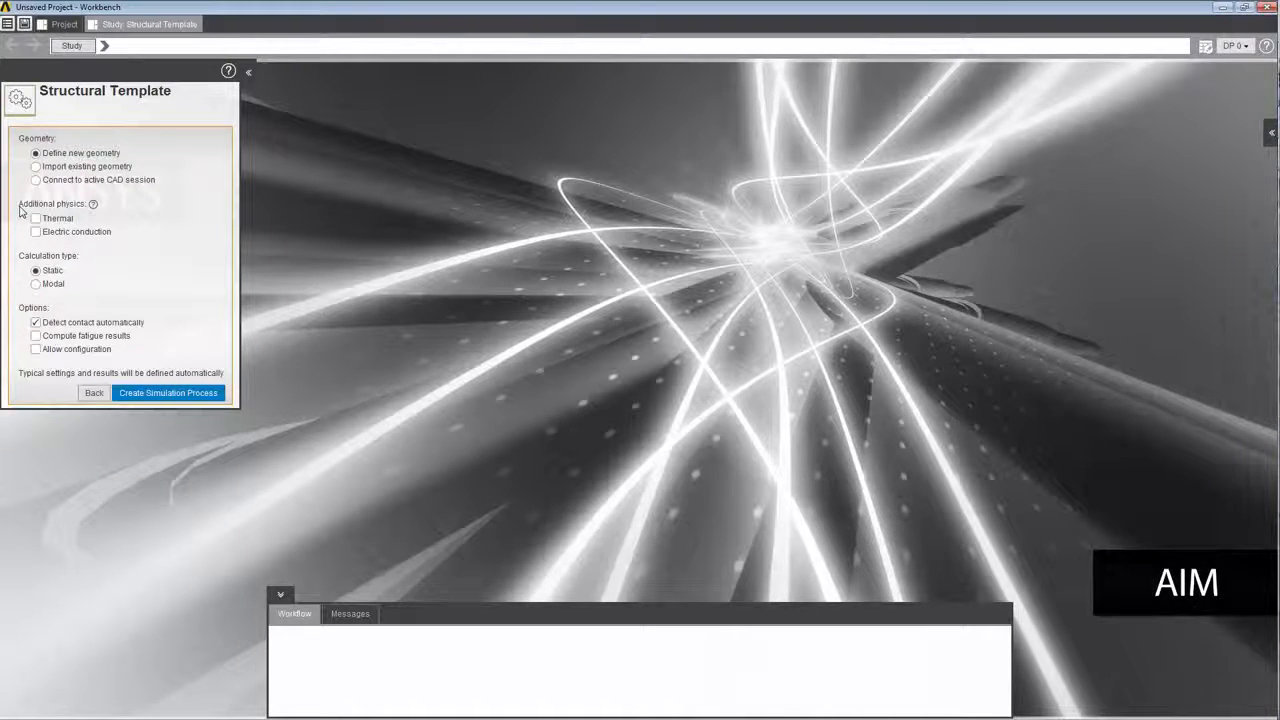
pyautogui.click(38, 286)
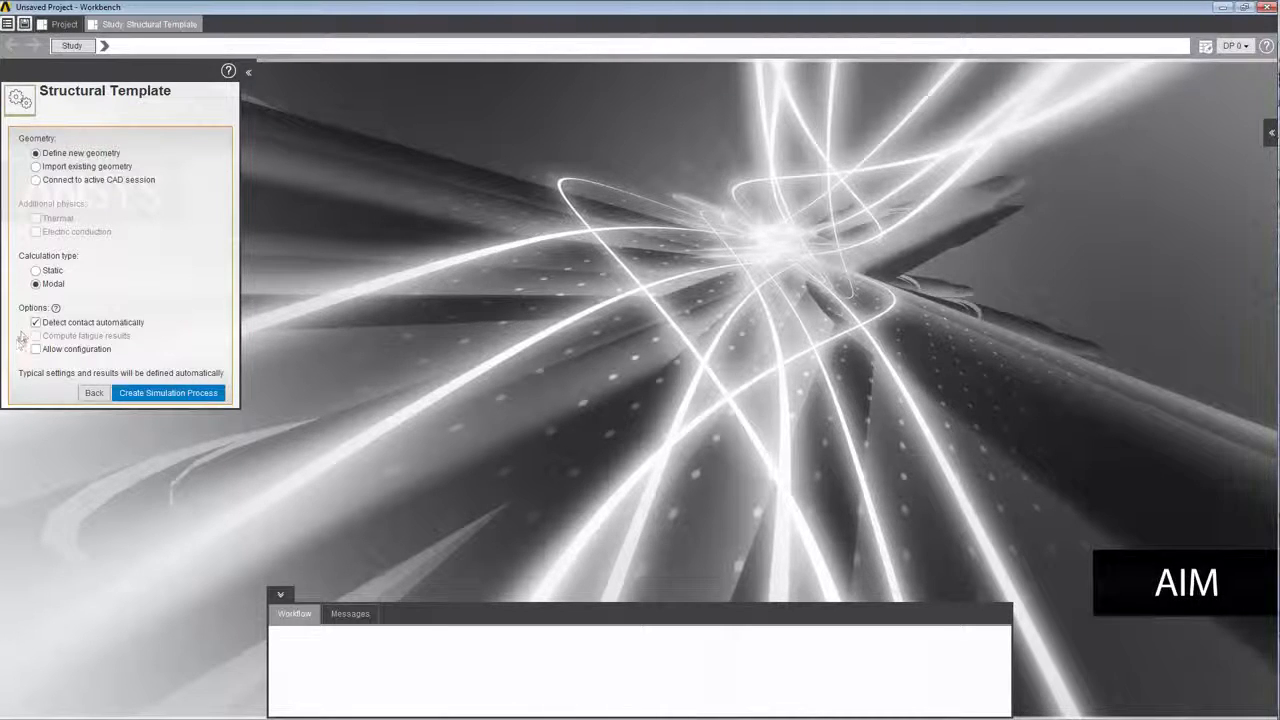
pyautogui.click(137, 393)
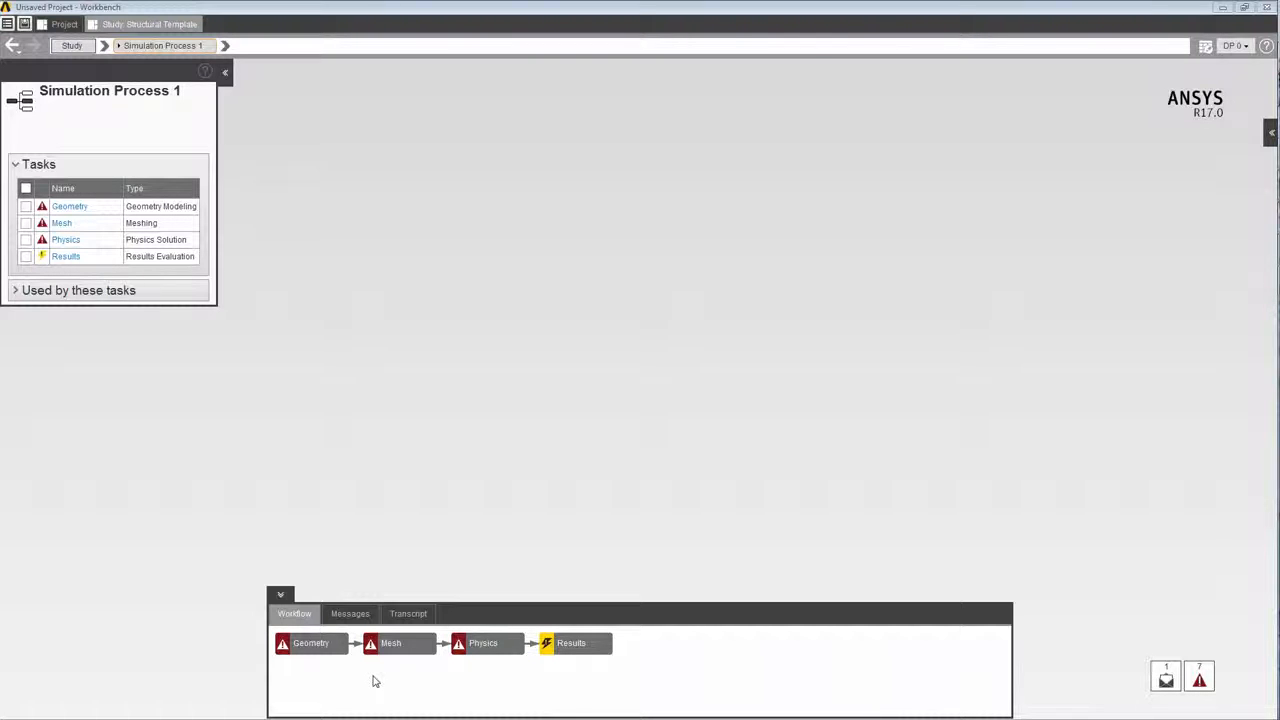
# Import the CircularPlate geometry file into the Geometry task.
pyautogui.click(318, 645)
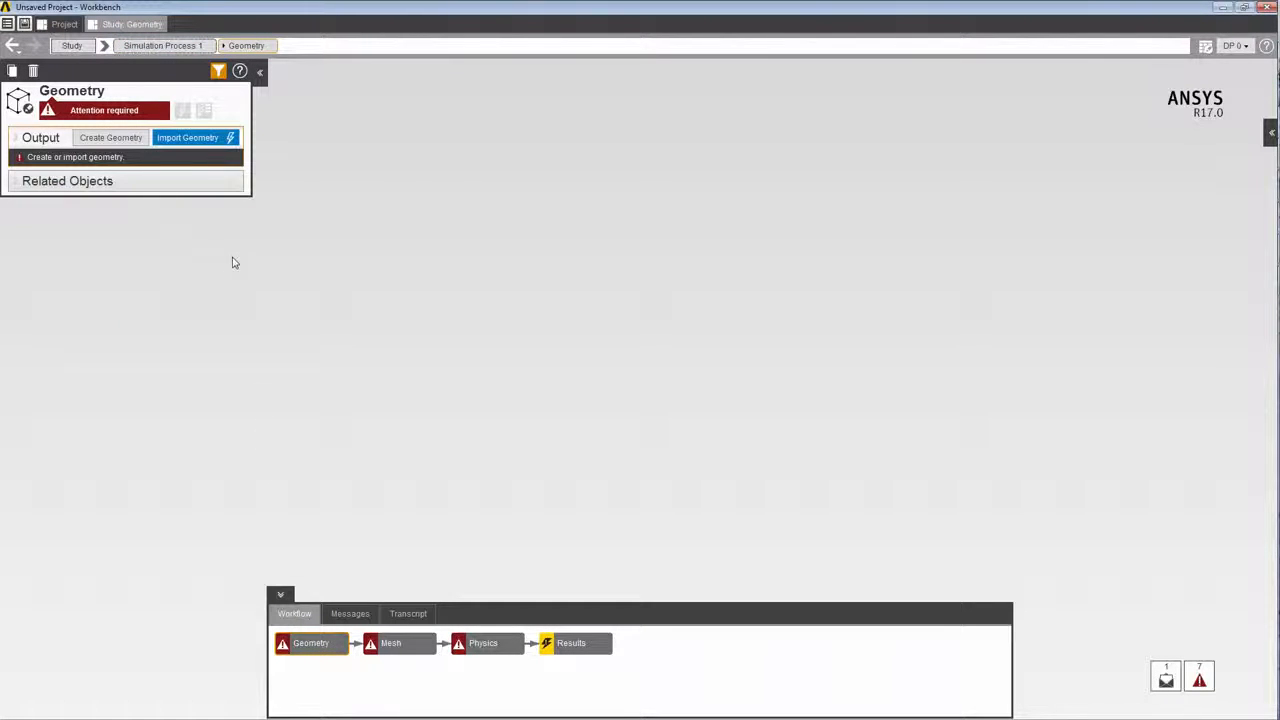
pyautogui.click(193, 140)
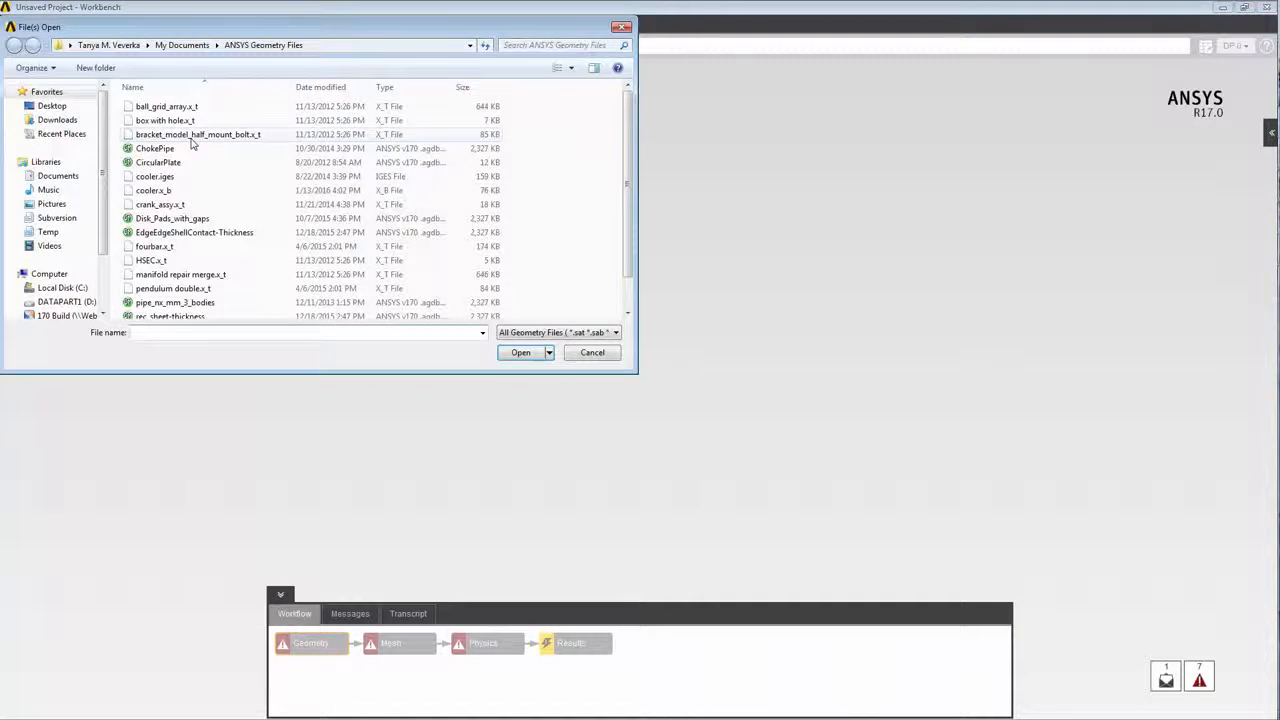
pyautogui.click(162, 163)
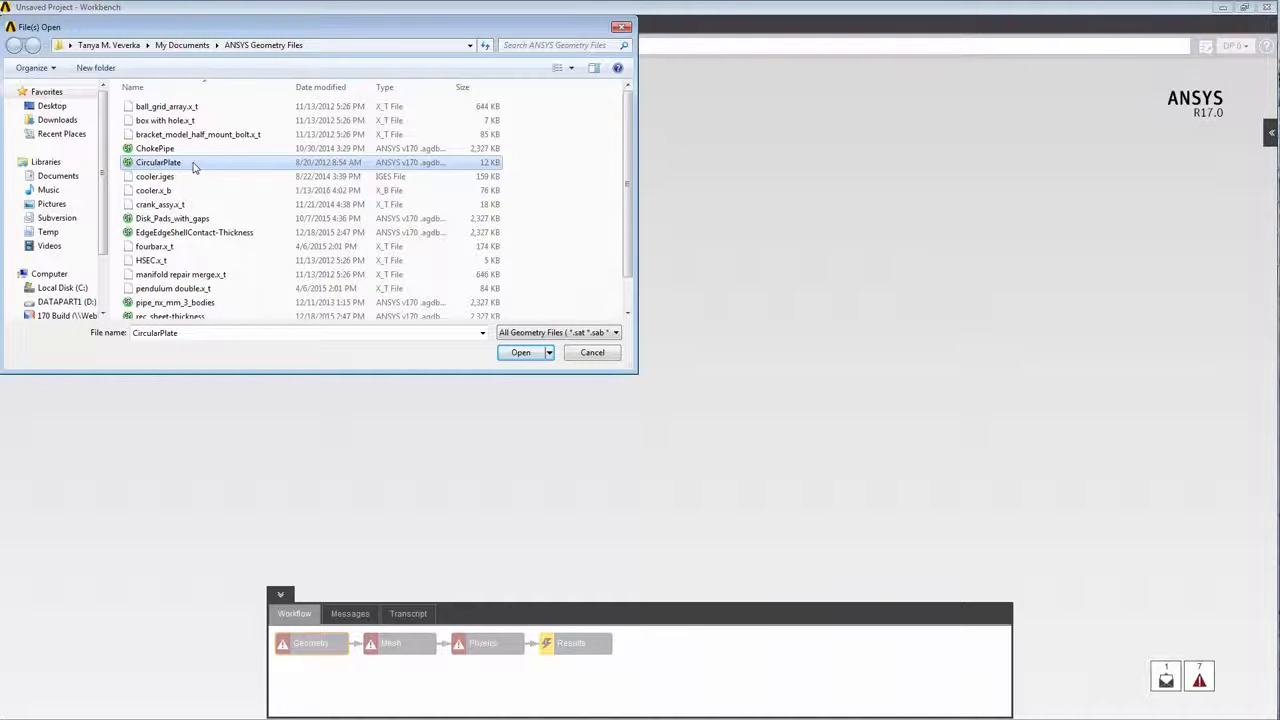
pyautogui.click(530, 358)
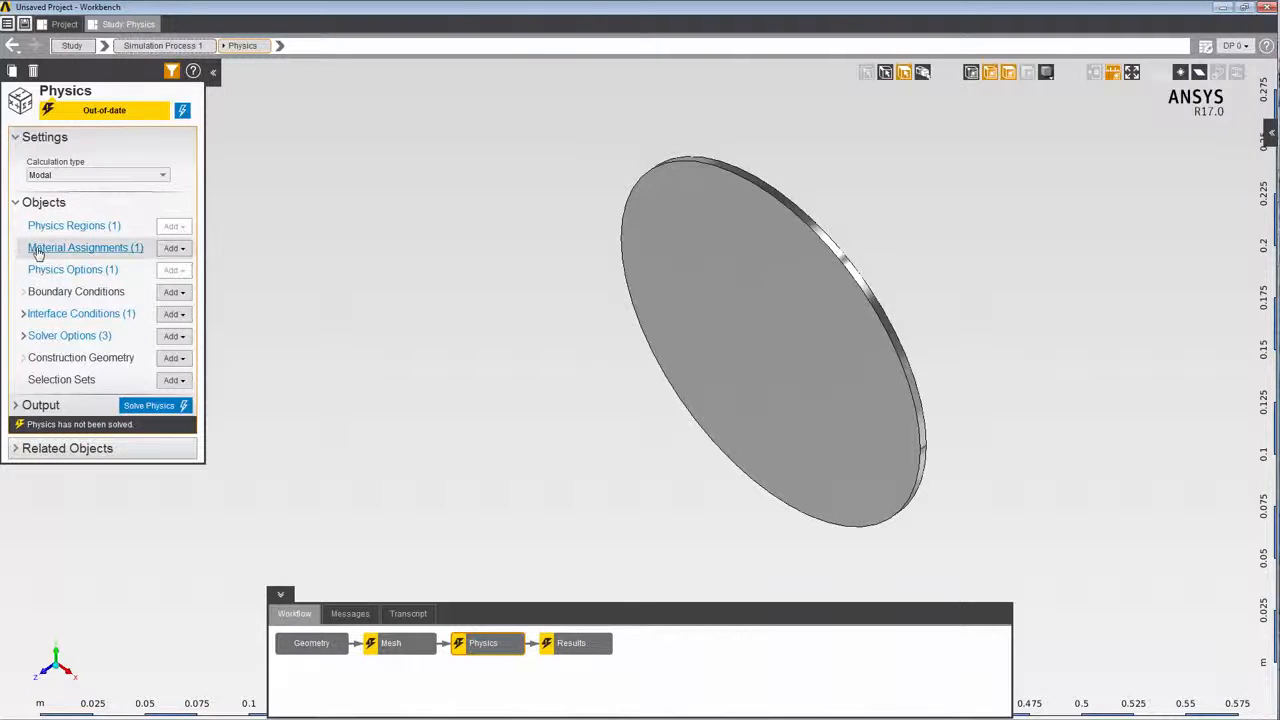
# Open the physics solver settings, and add a Support boundary condition to the plate's outer rim faces.
pyautogui.click(22, 338)
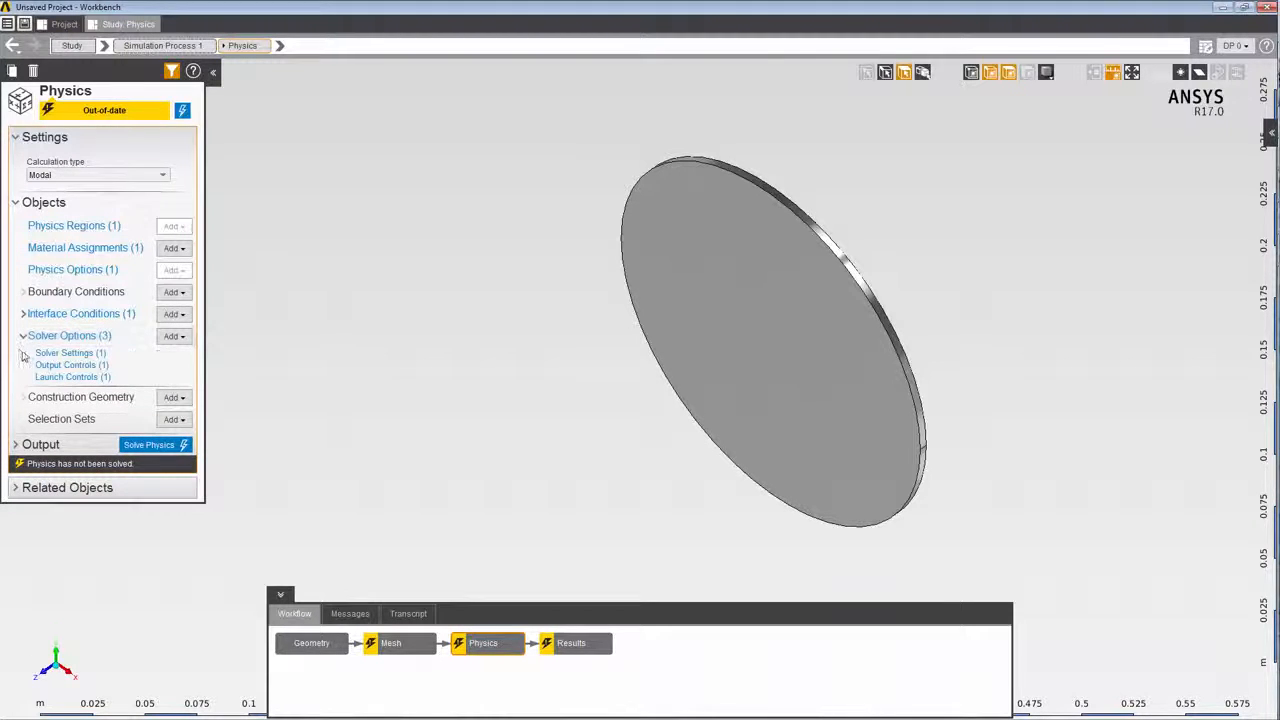
pyautogui.click(62, 353)
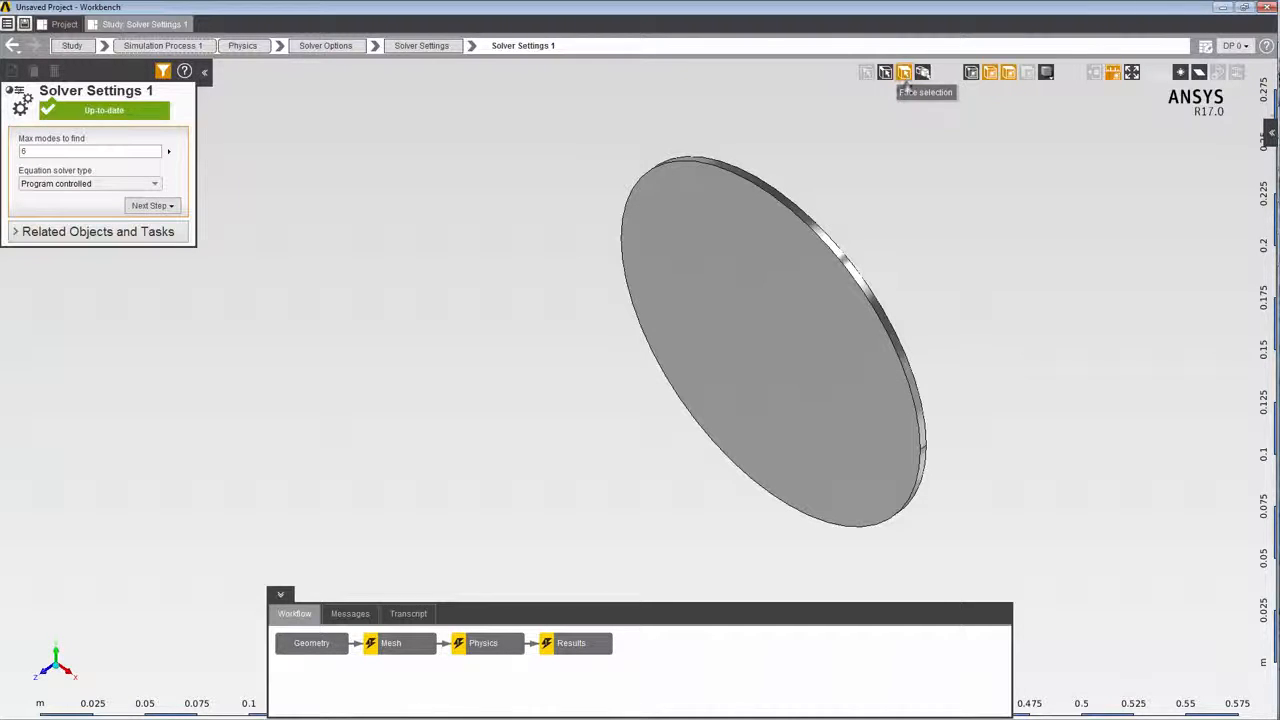
pyautogui.click(888, 327)
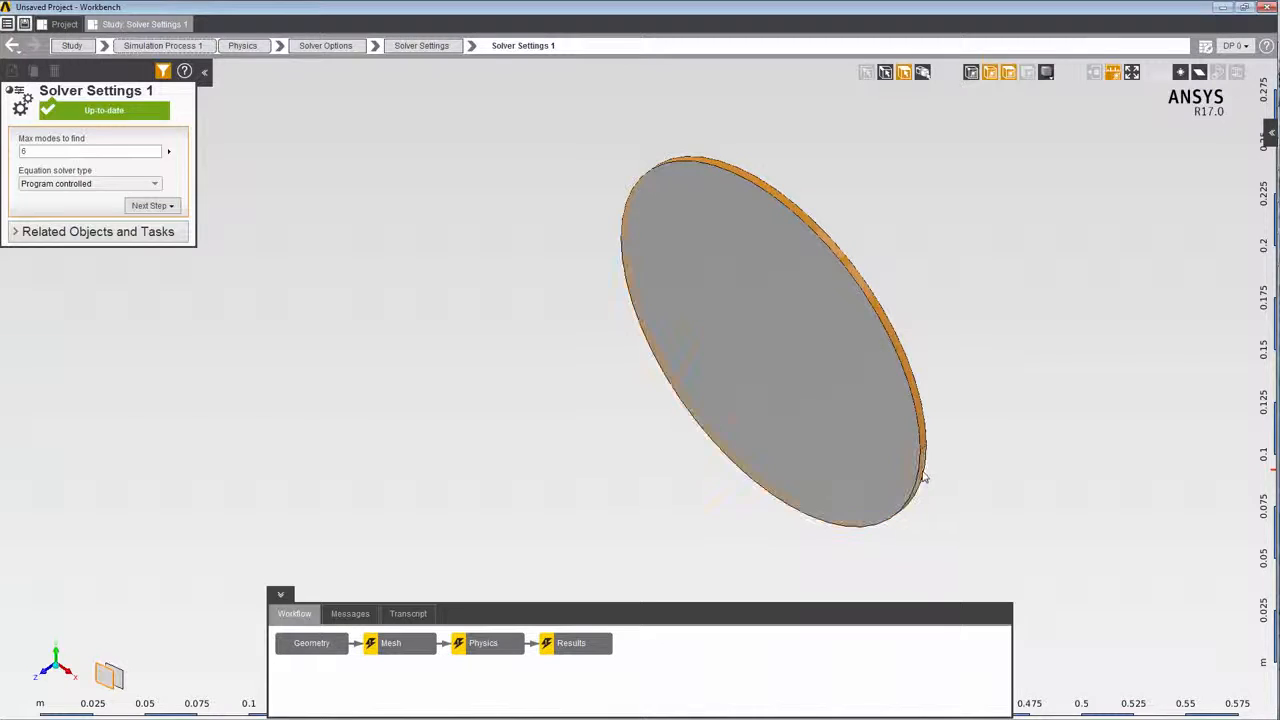
pyautogui.rightClick(355, 272)
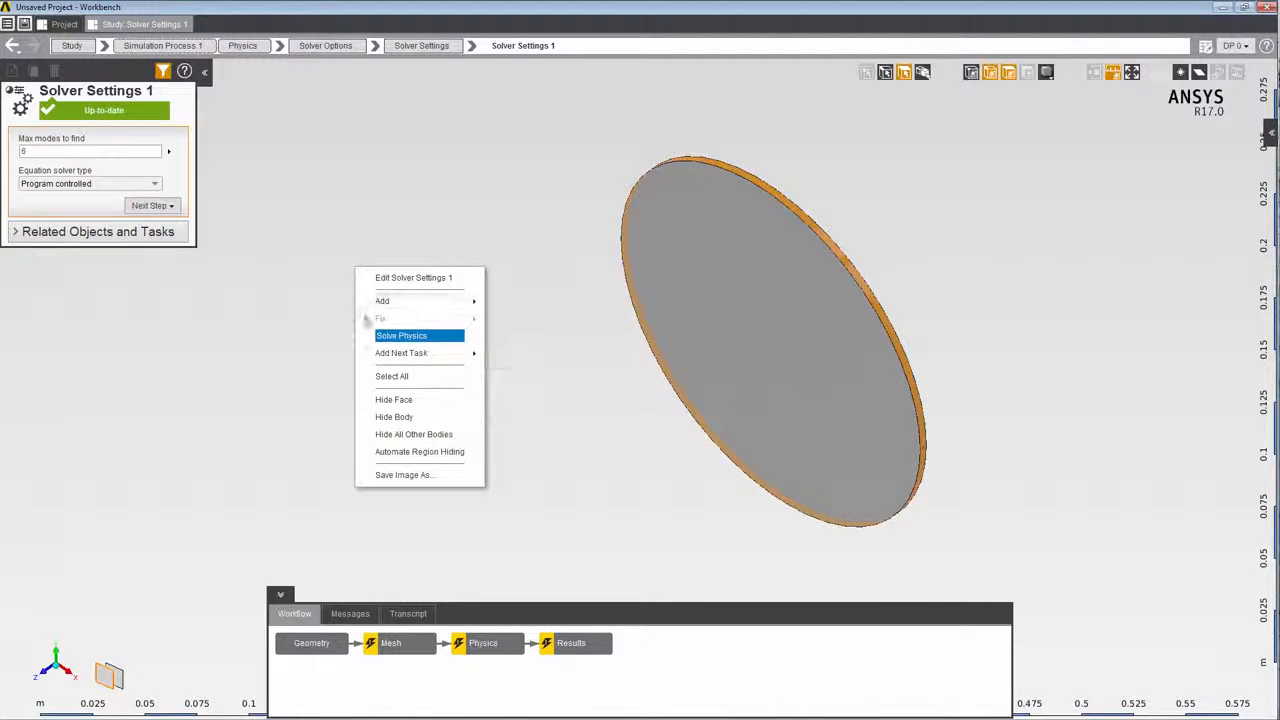
pyautogui.moveTo(374, 300)
pyautogui.moveTo(560, 322)
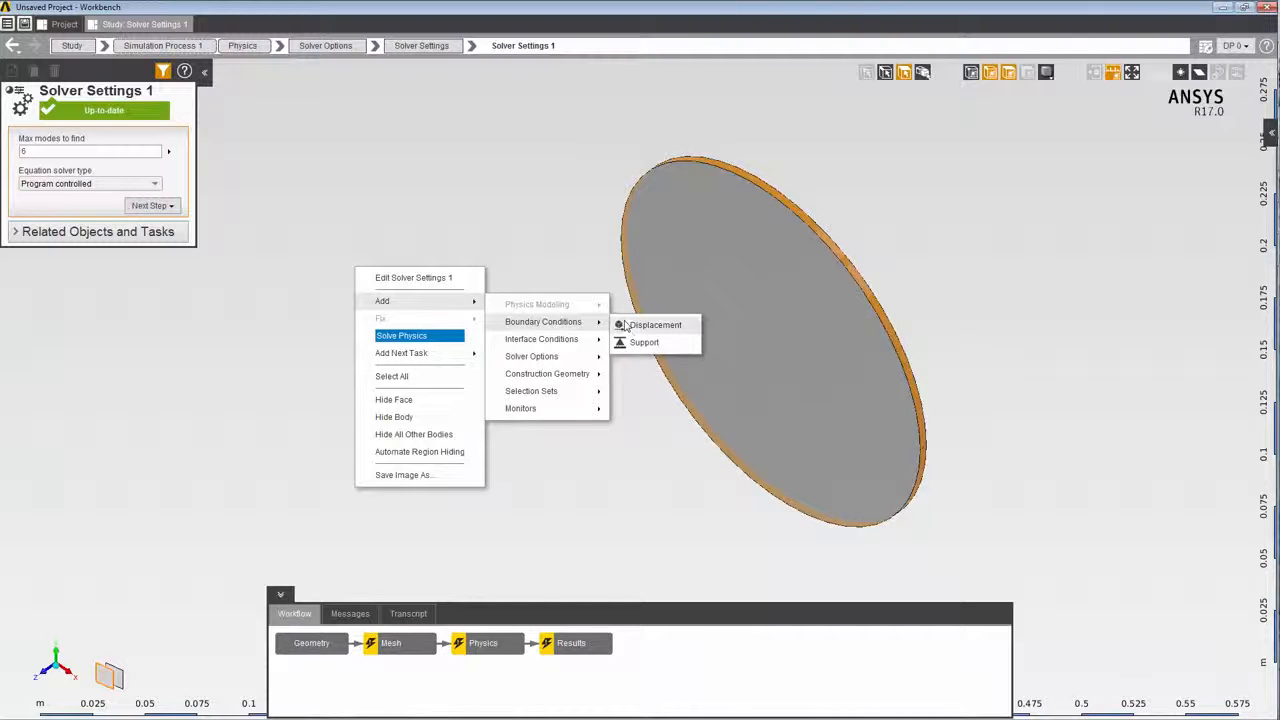
pyautogui.click(643, 342)
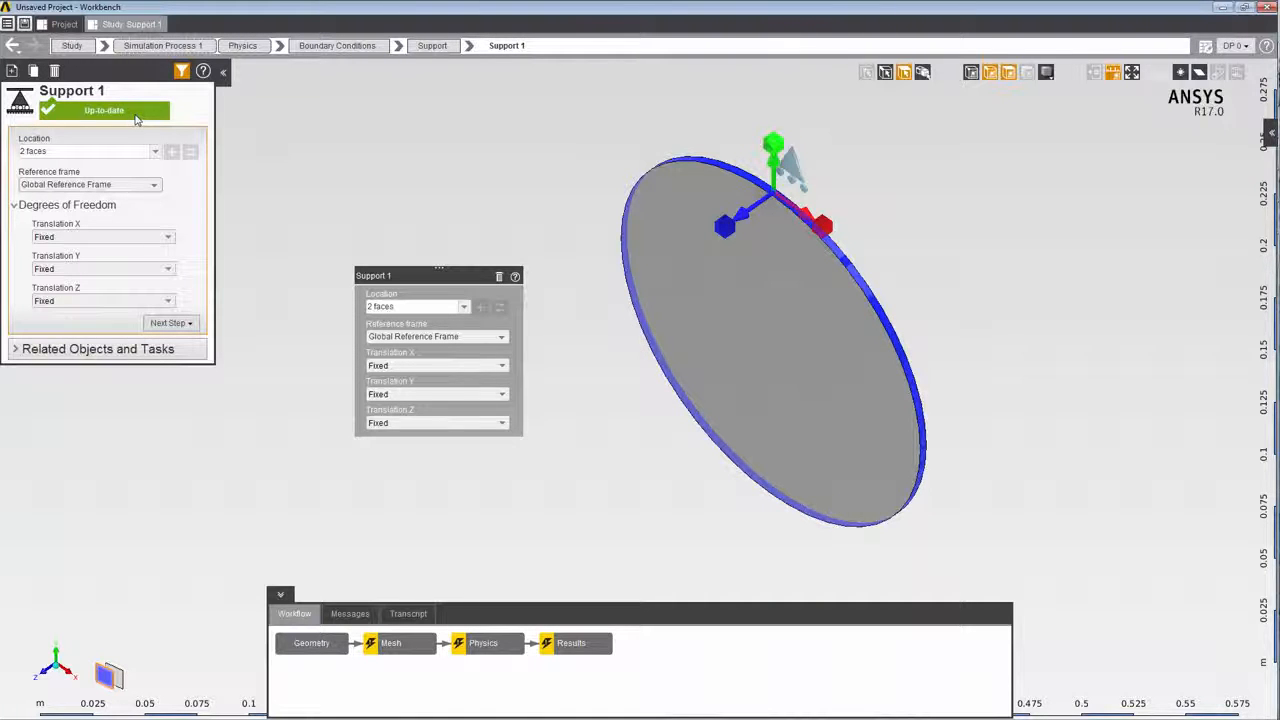
# Solve the modal physics and show the table of eigenvalues in its output.
pyautogui.click(241, 47)
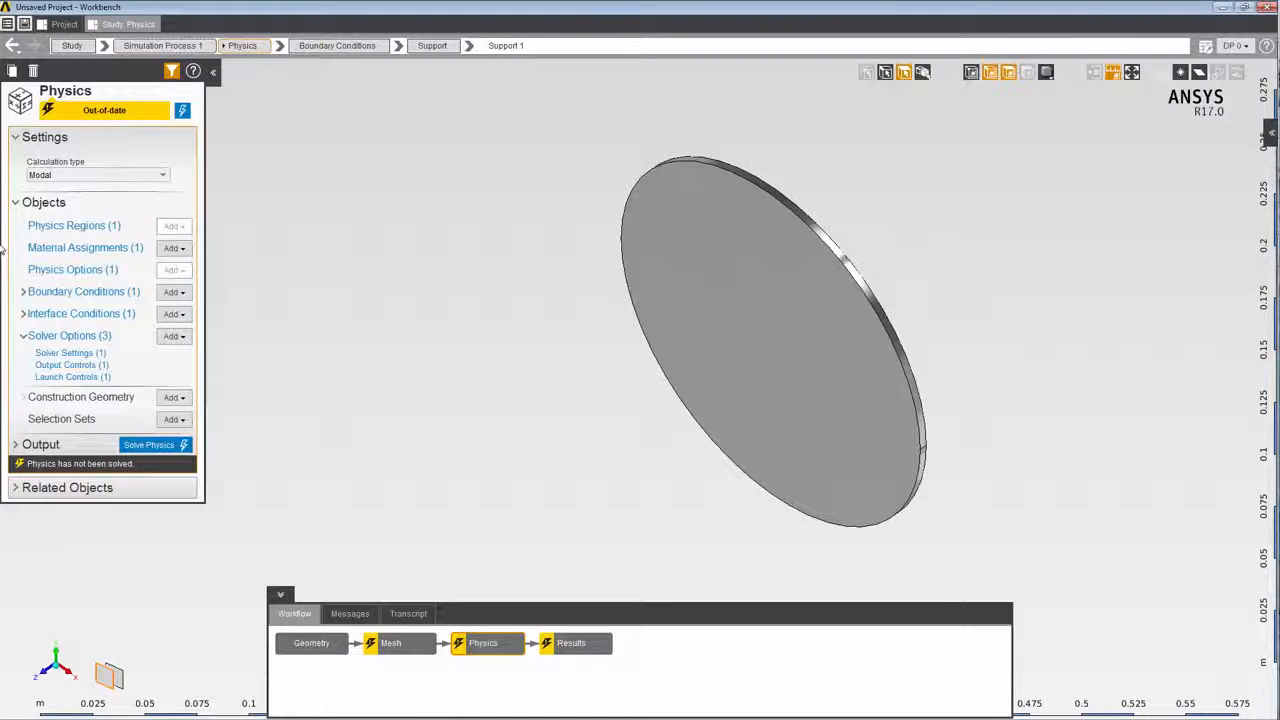
pyautogui.click(132, 446)
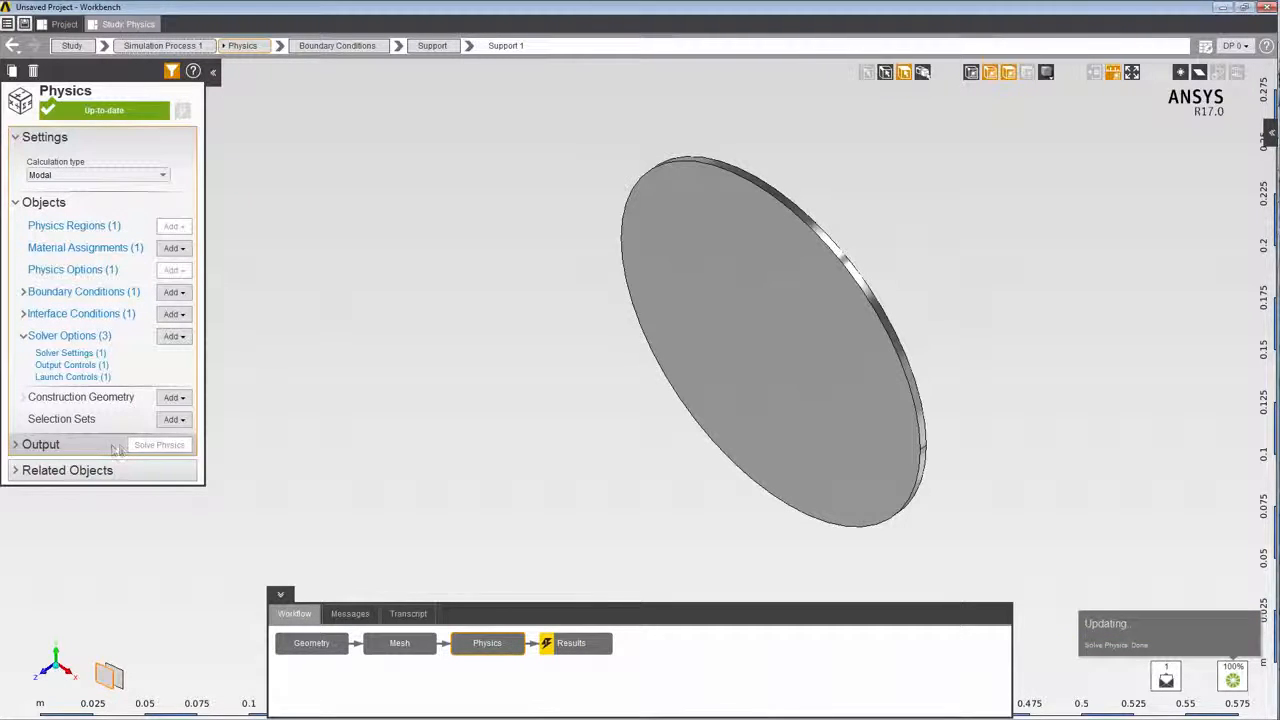
pyautogui.click(17, 447)
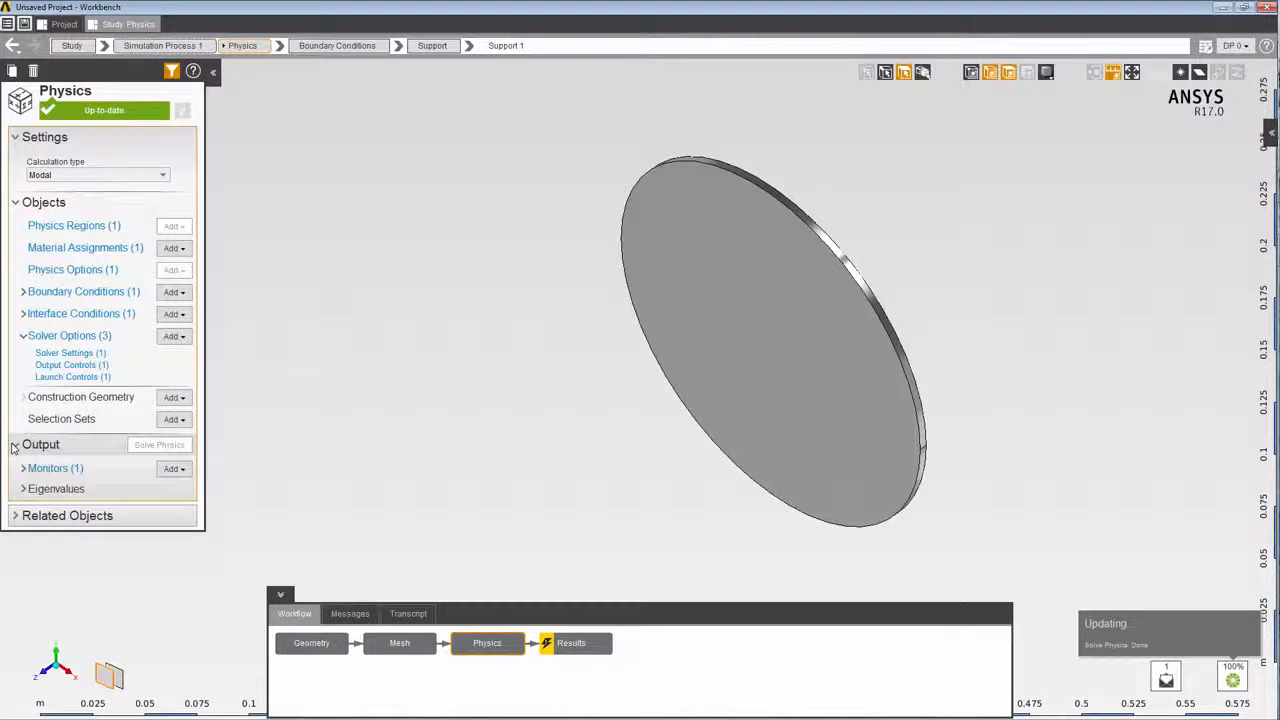
pyautogui.click(20, 490)
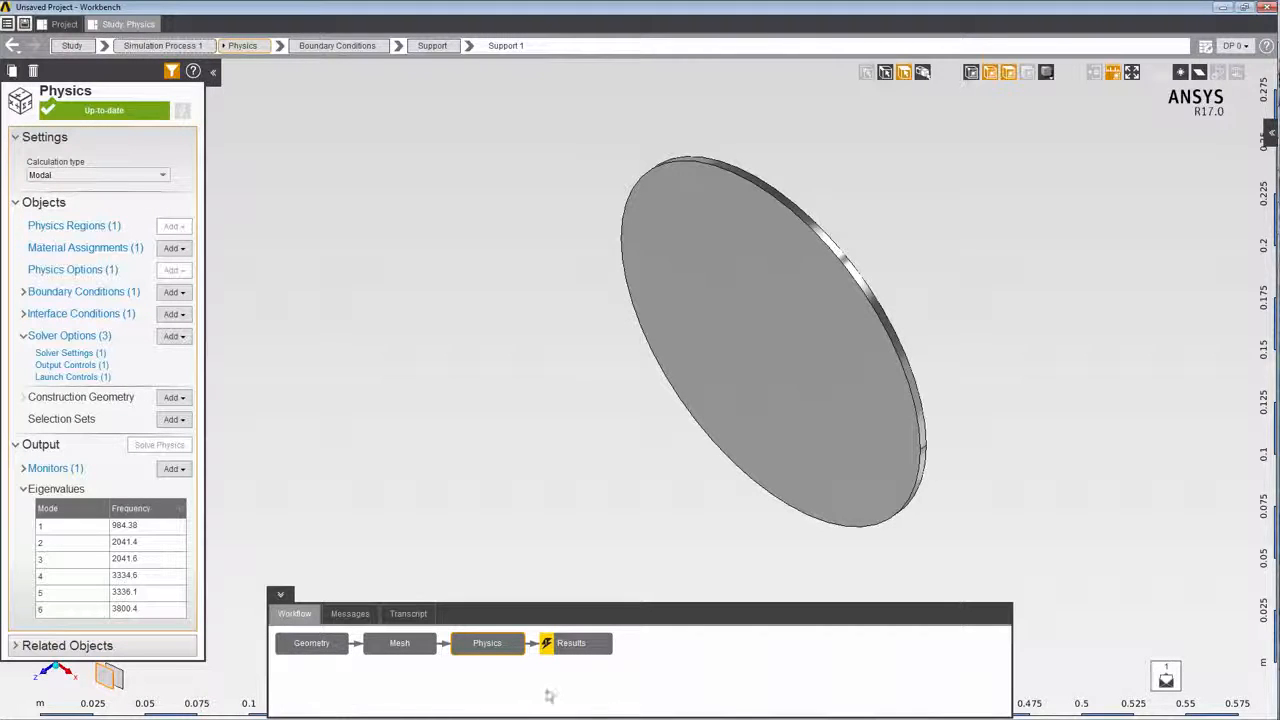
# Add a Displacement Magnitude result to the Results task.
pyautogui.click(572, 646)
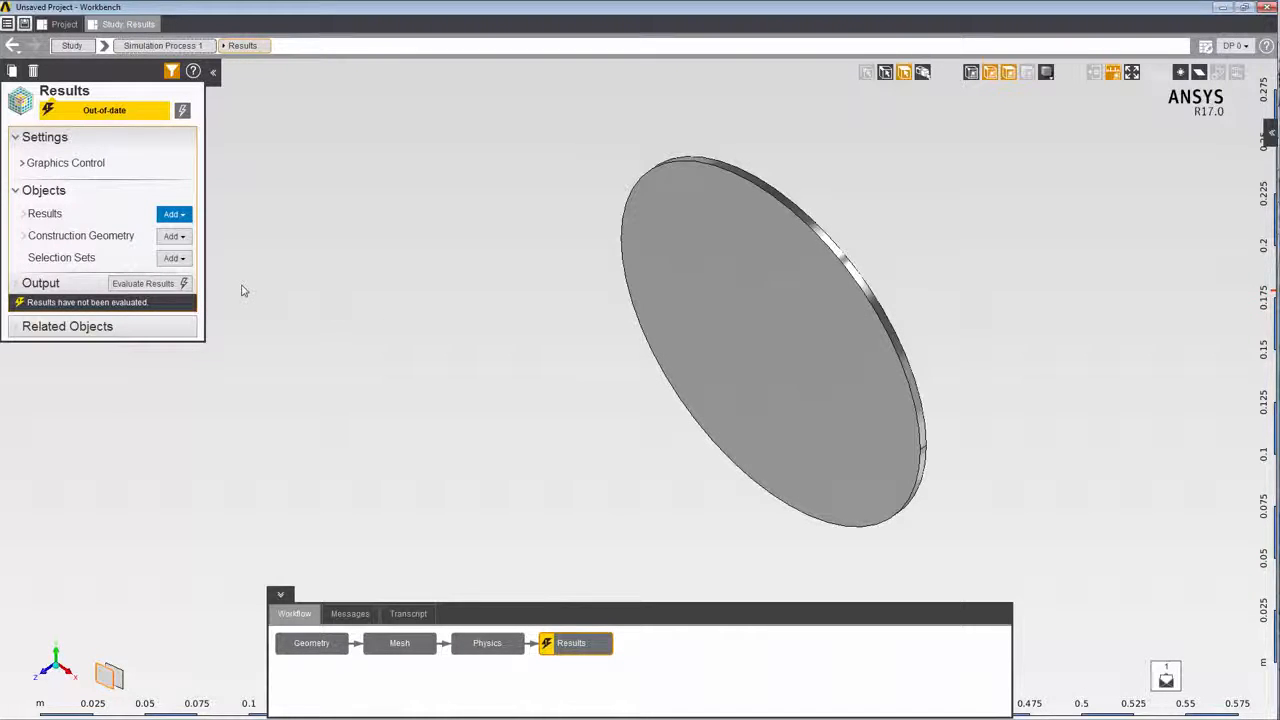
pyautogui.rightClick(353, 209)
pyautogui.moveTo(374, 214)
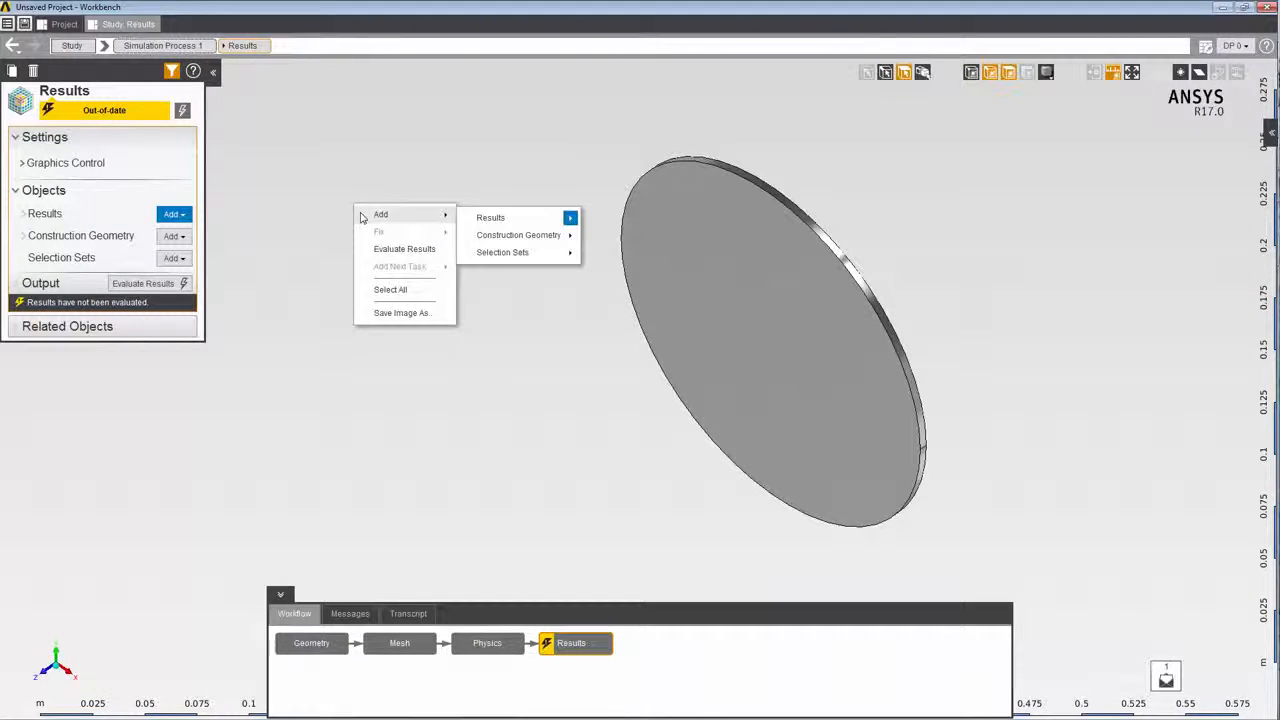
pyautogui.moveTo(490, 218)
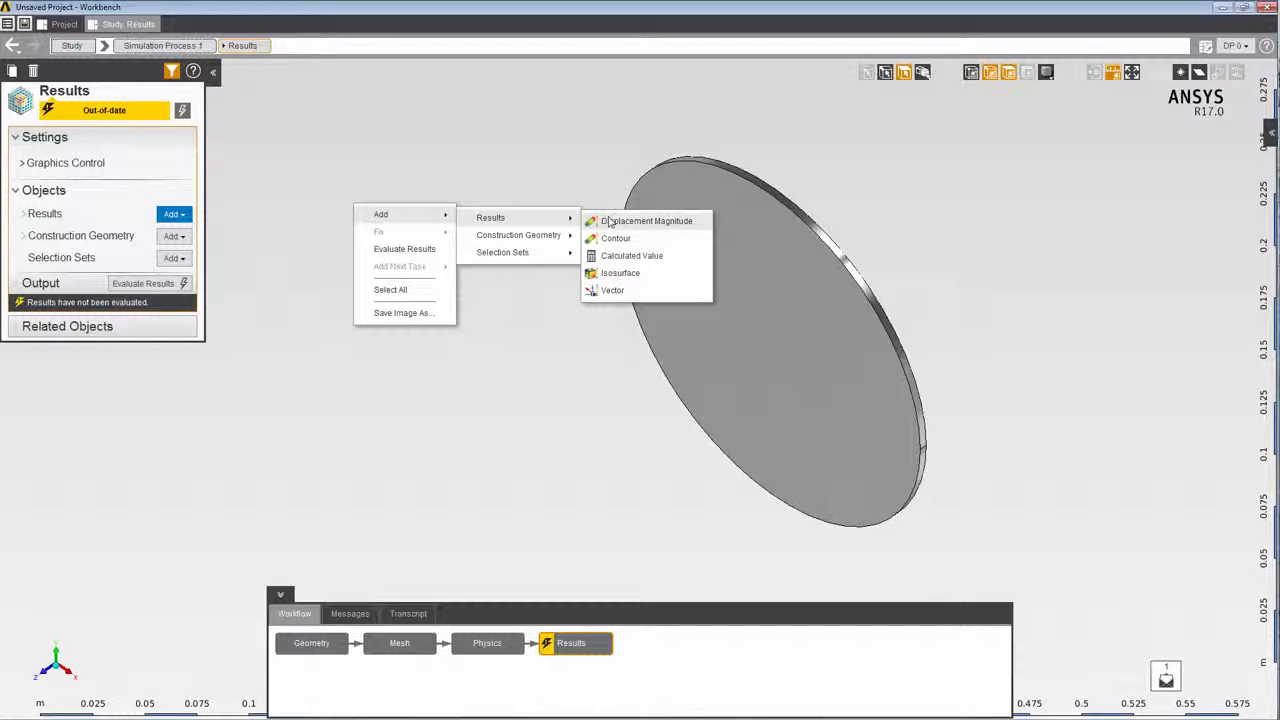
pyautogui.click(609, 221)
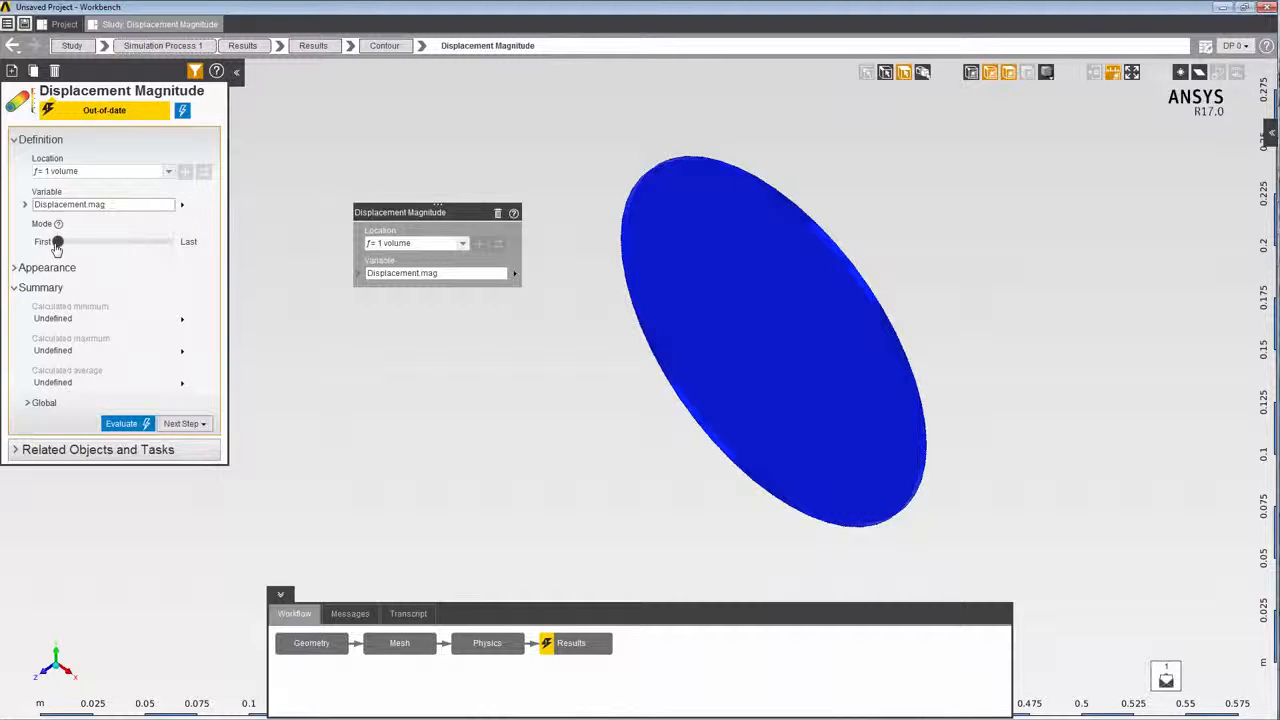
# Evaluate the displacement magnitude for the first mode and animate the mode shape.
pyautogui.click(121, 424)
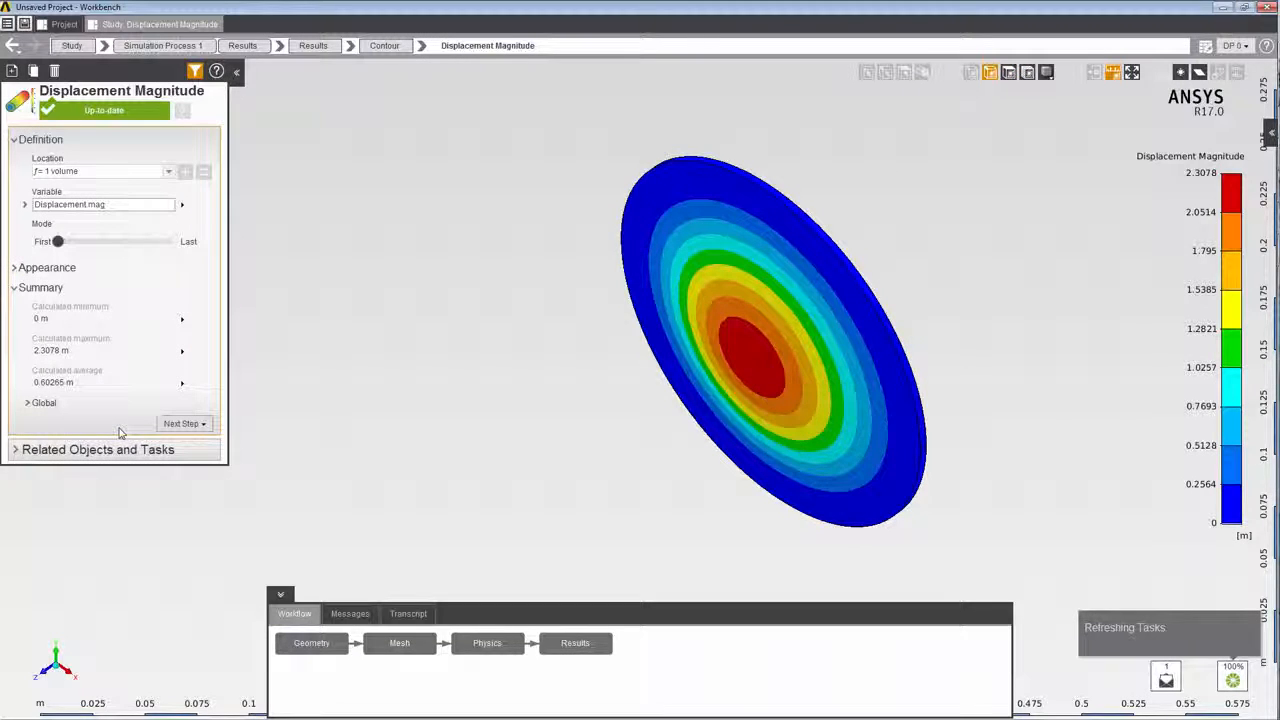
pyautogui.rightClick(365, 348)
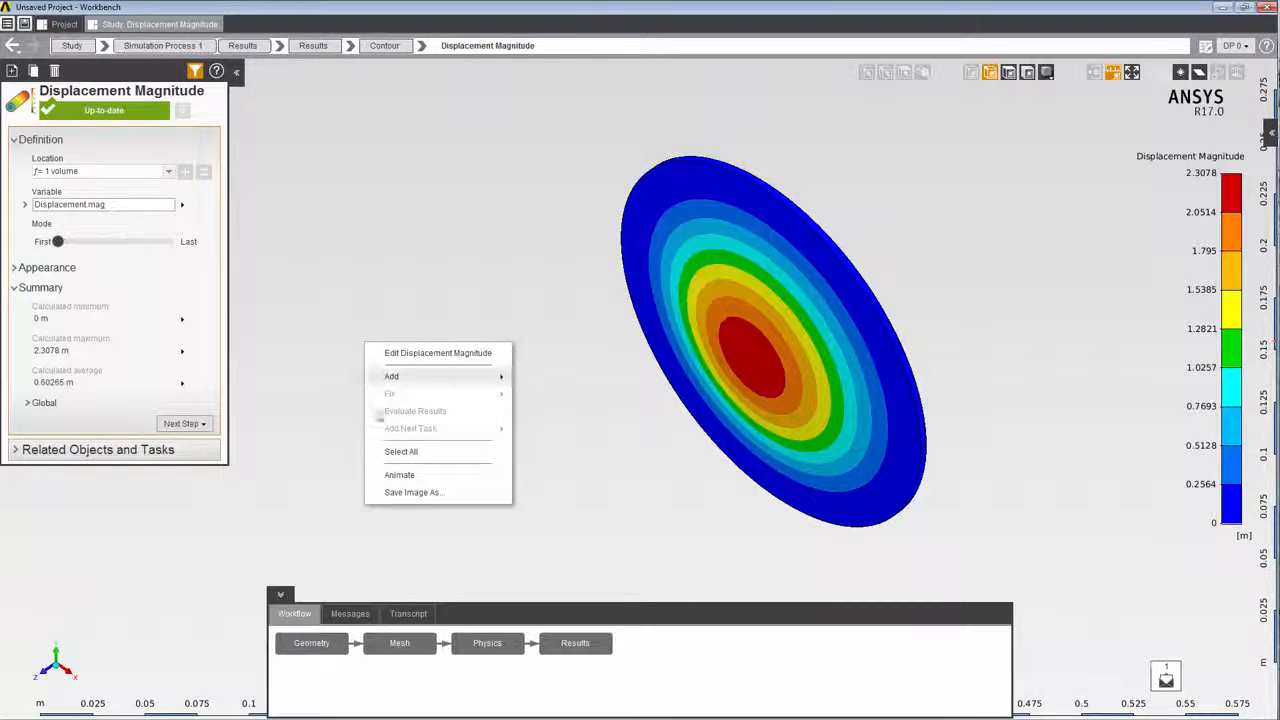
pyautogui.click(390, 479)
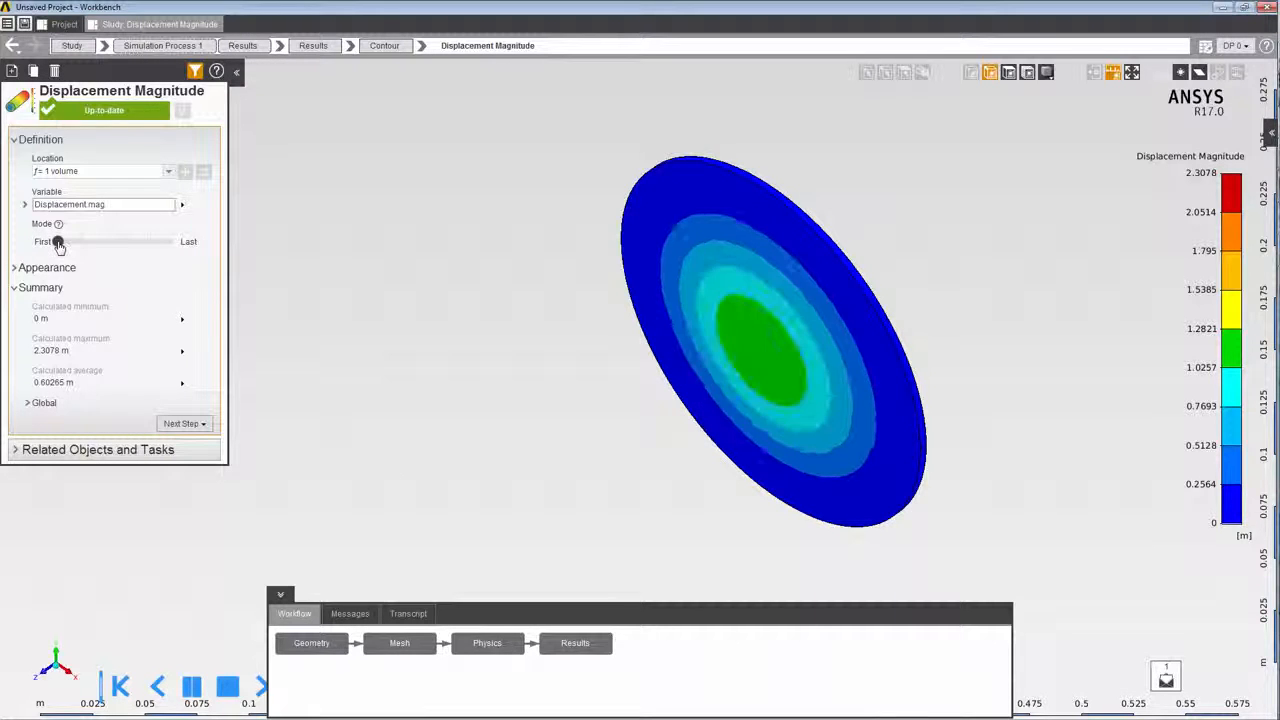
# Switch the displacement result to the second mode, evaluate it and animate the mode shape.
pyautogui.moveTo(57, 241); pyautogui.dragTo(80, 242)
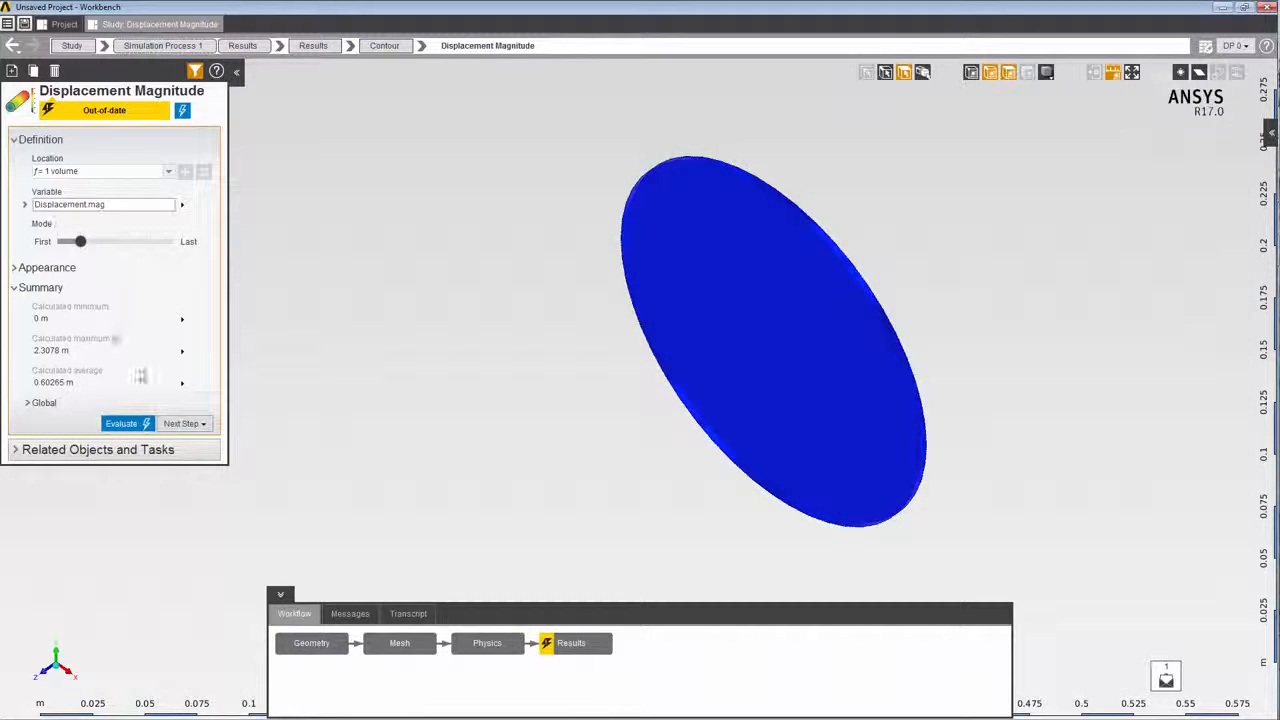
pyautogui.click(134, 425)
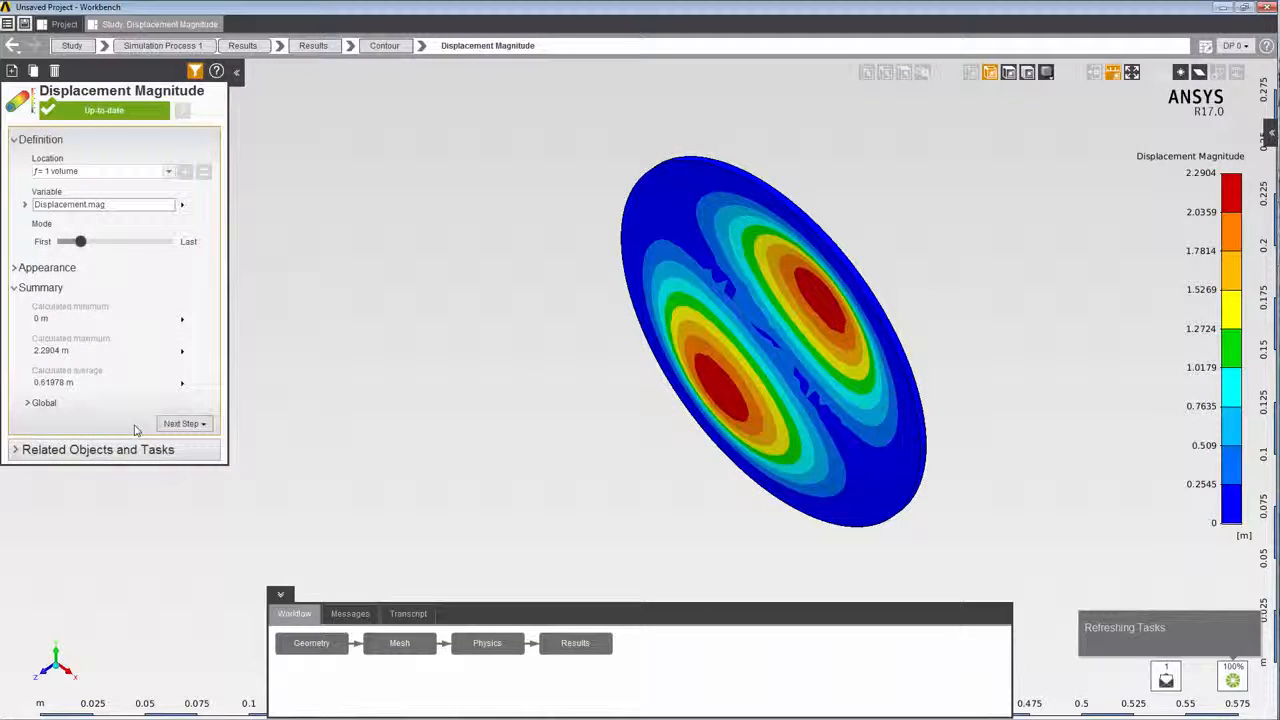
pyautogui.rightClick(310, 358)
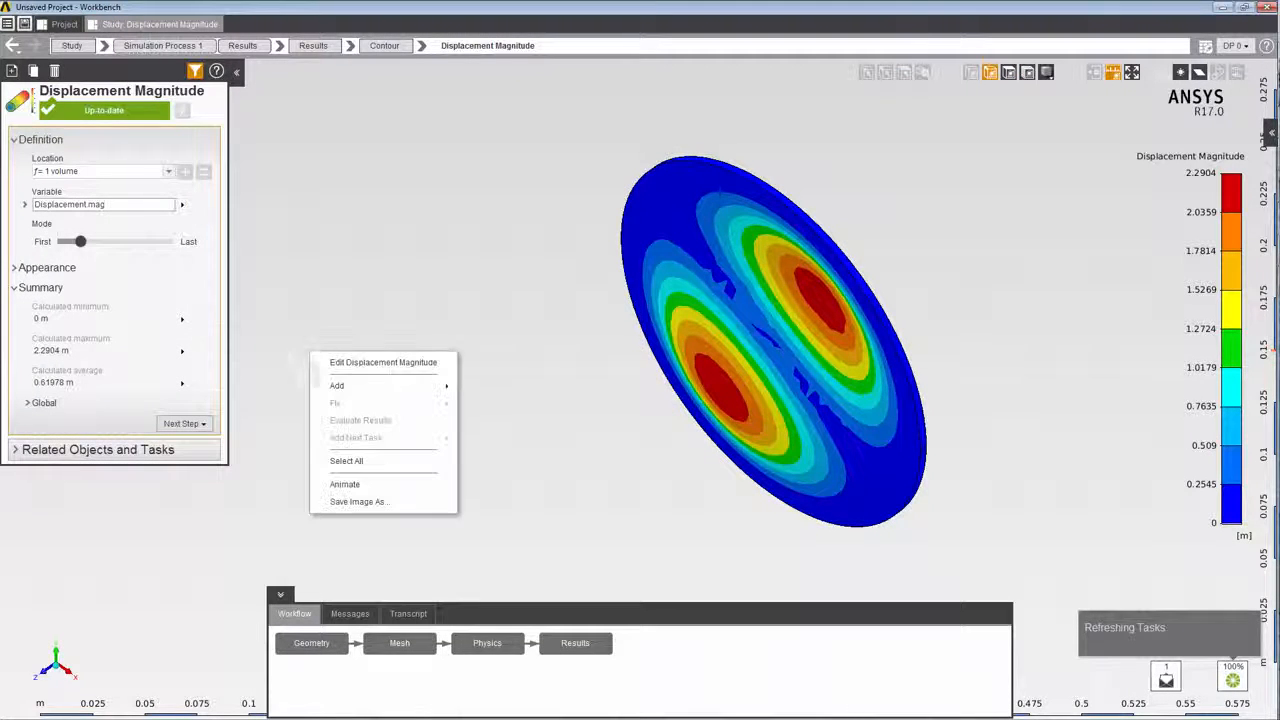
pyautogui.click(334, 482)
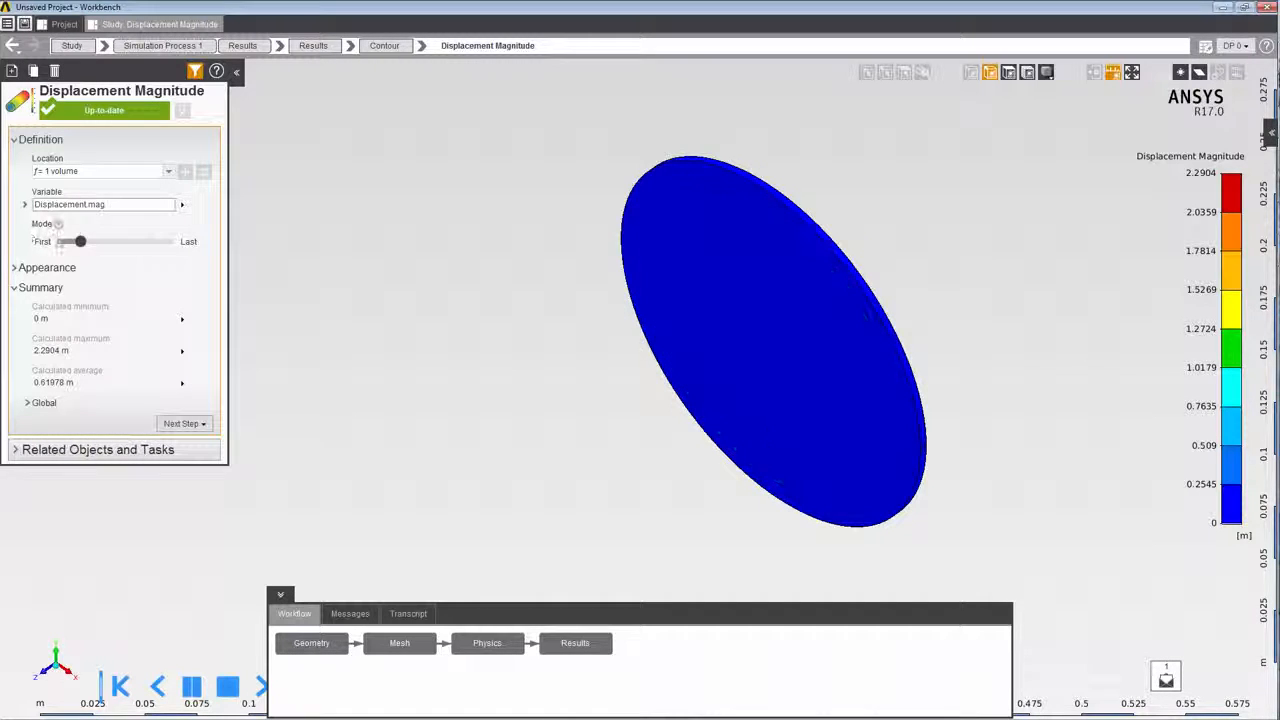
# Switch the displacement result to the fourth mode, evaluate it and animate the mode shape.
pyautogui.moveTo(80, 243); pyautogui.dragTo(130, 252)
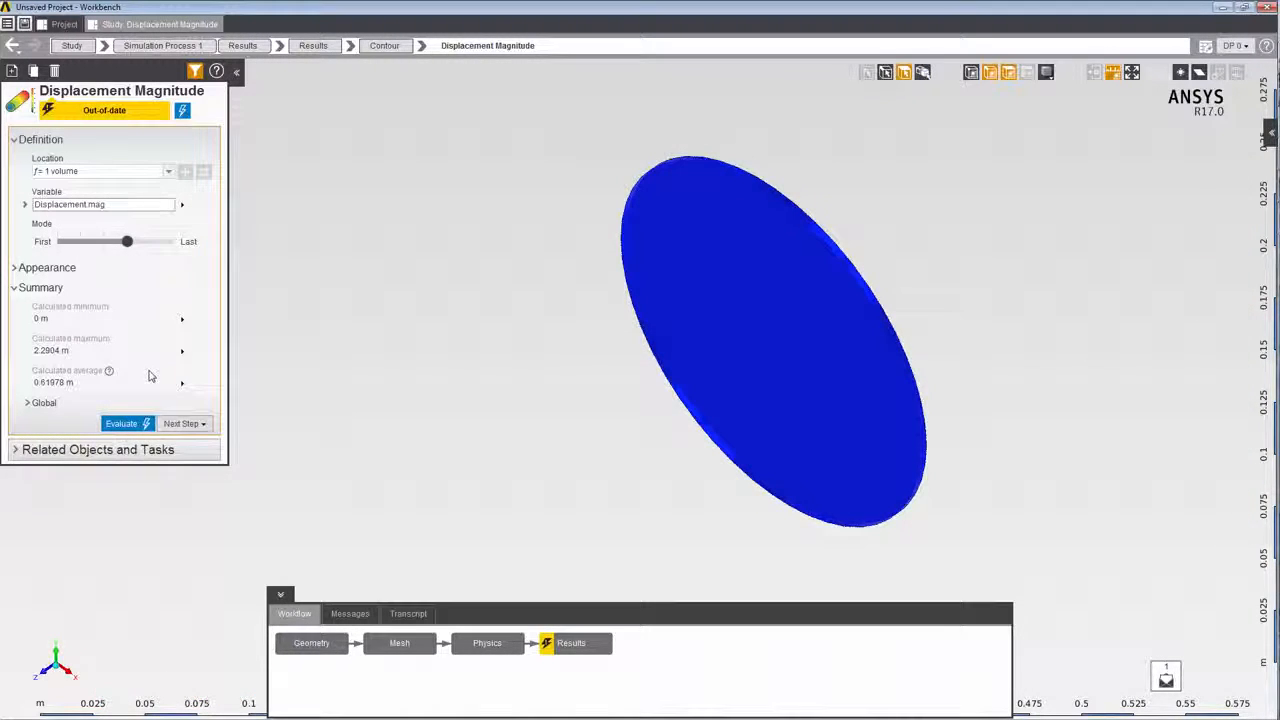
pyautogui.click(133, 424)
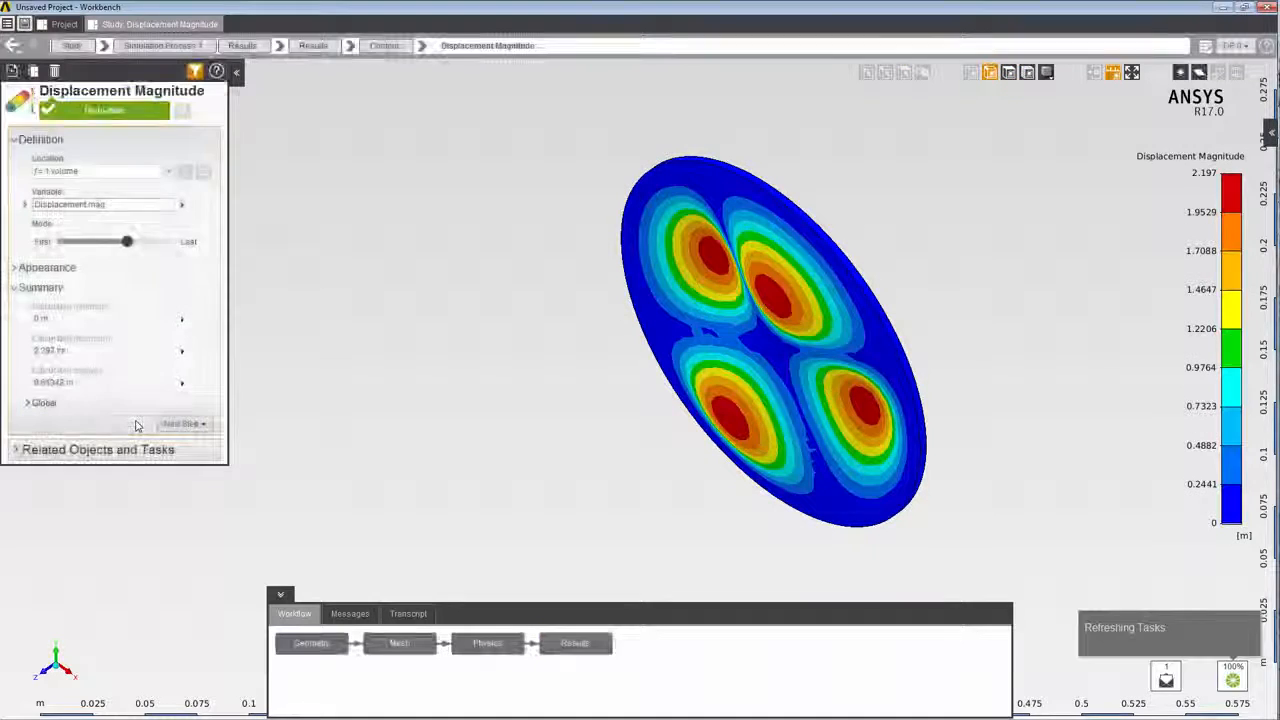
pyautogui.rightClick(333, 374)
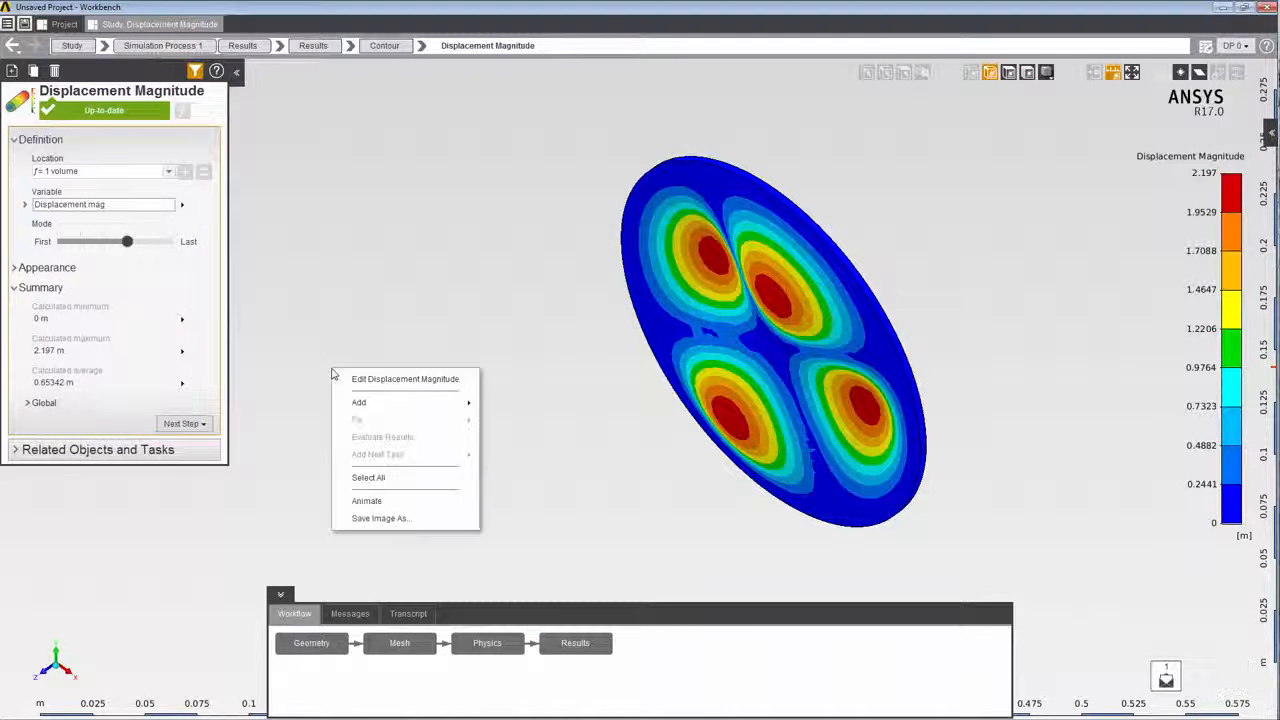
pyautogui.click(349, 502)
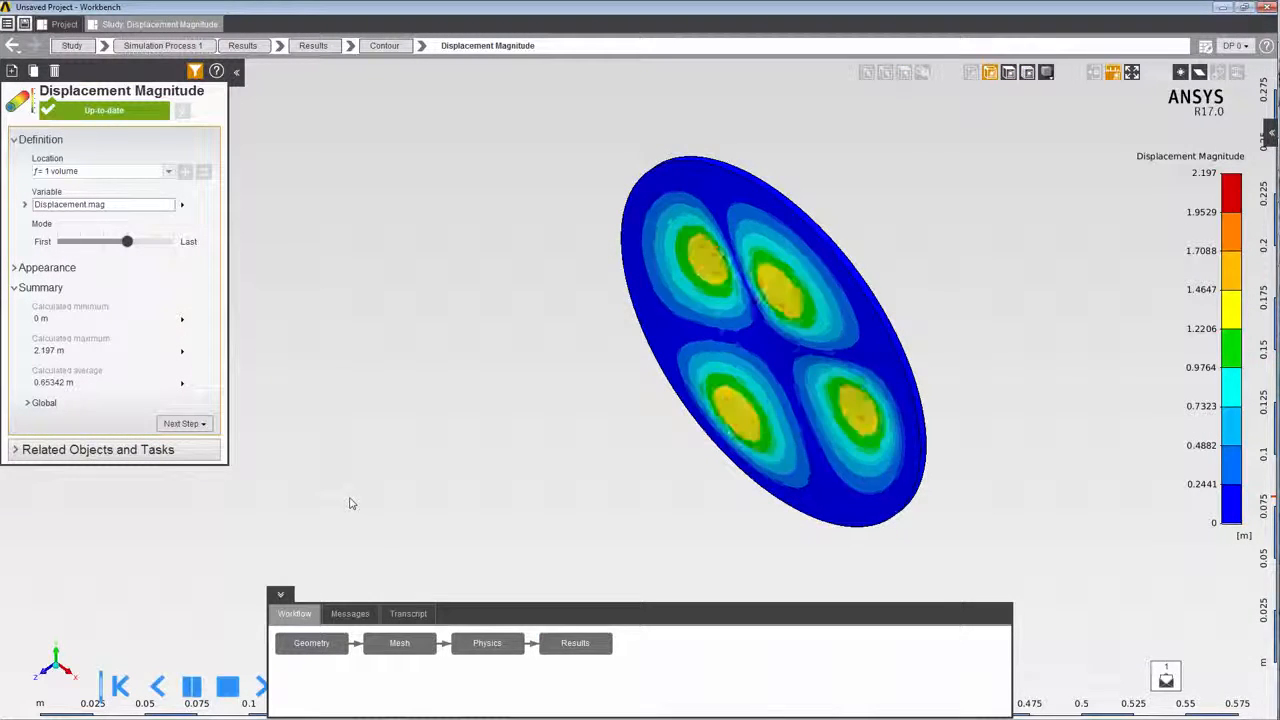